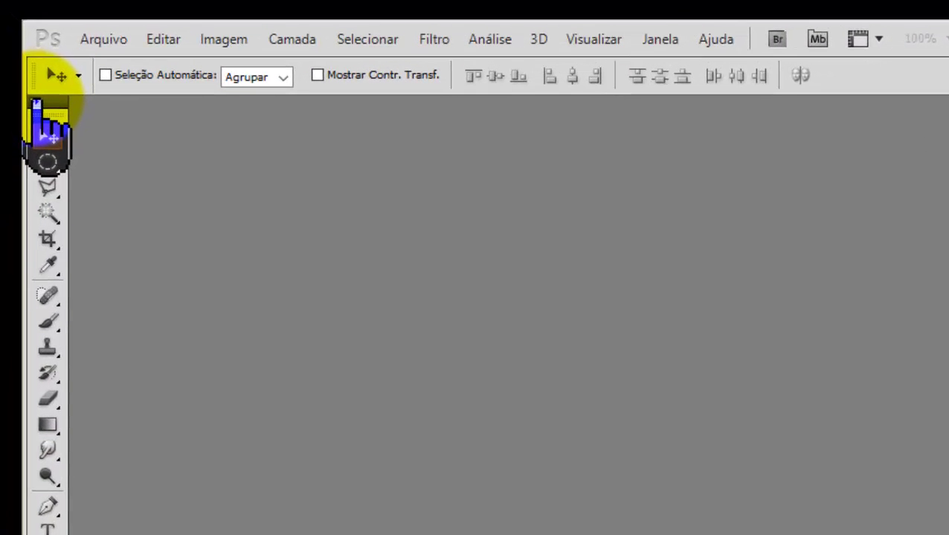
# Toggle the toolbox to two columns and back, then show the marquee variants with Elliptical Marquee active.
pyautogui.click(35, 102)
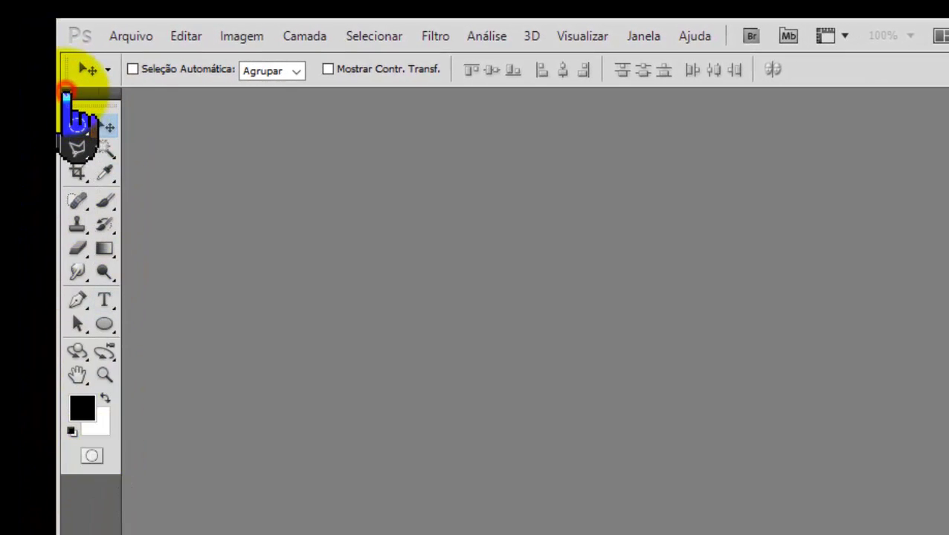
pyautogui.click(65, 95)
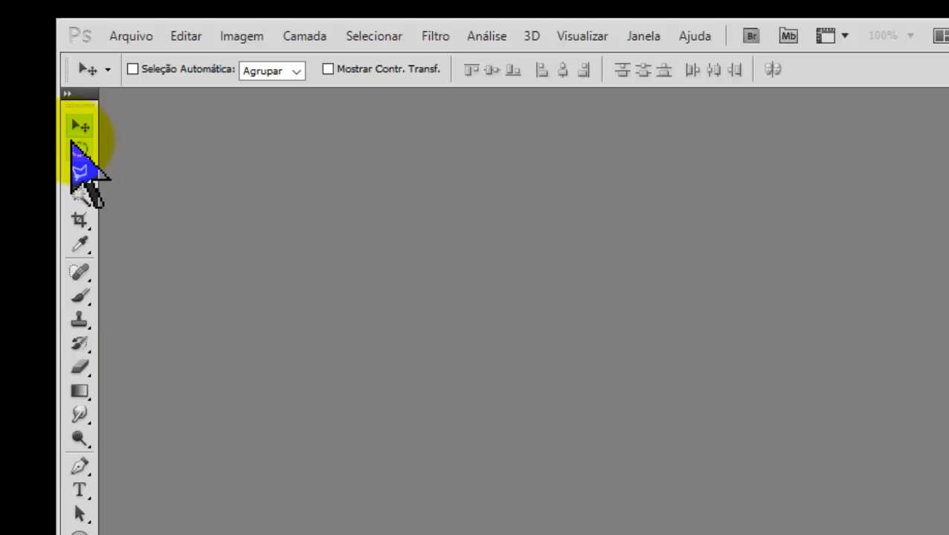
pyautogui.click(89, 156)
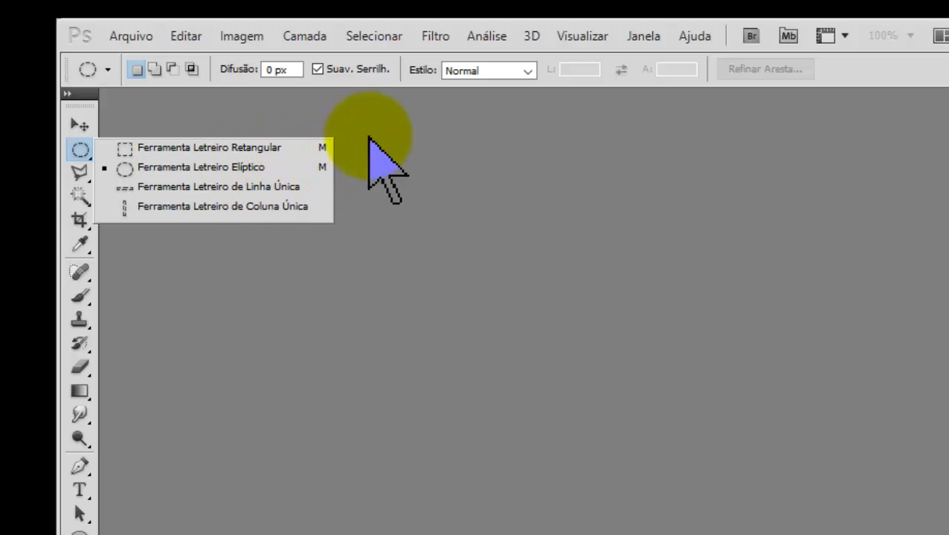
# Close the marquee variants, switch to the Lasso tool and show its variants.
pyautogui.click(567, 106)
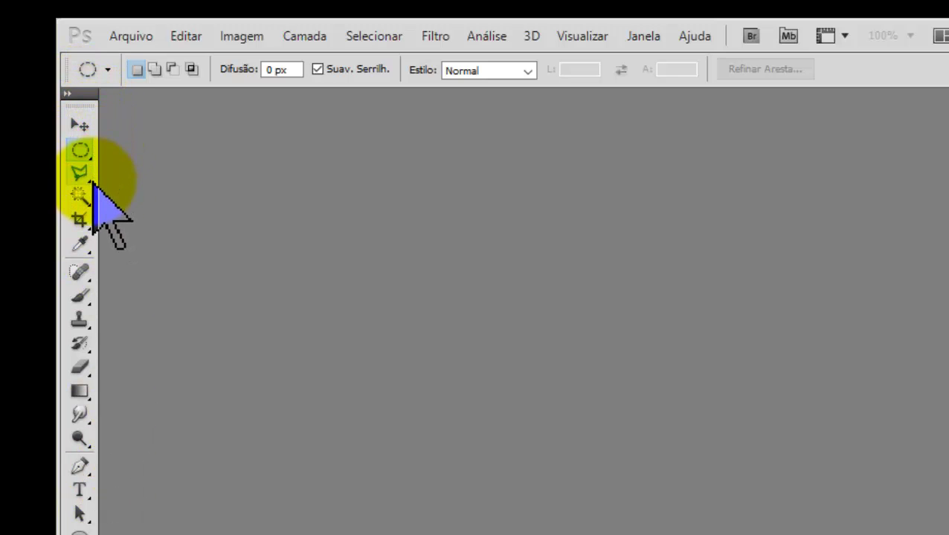
pyautogui.click(88, 136)
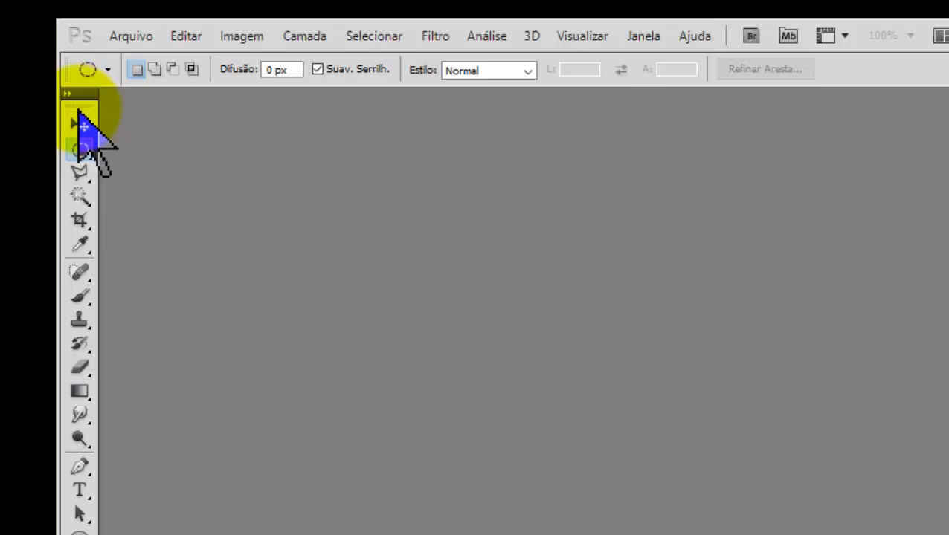
pyautogui.click(88, 177)
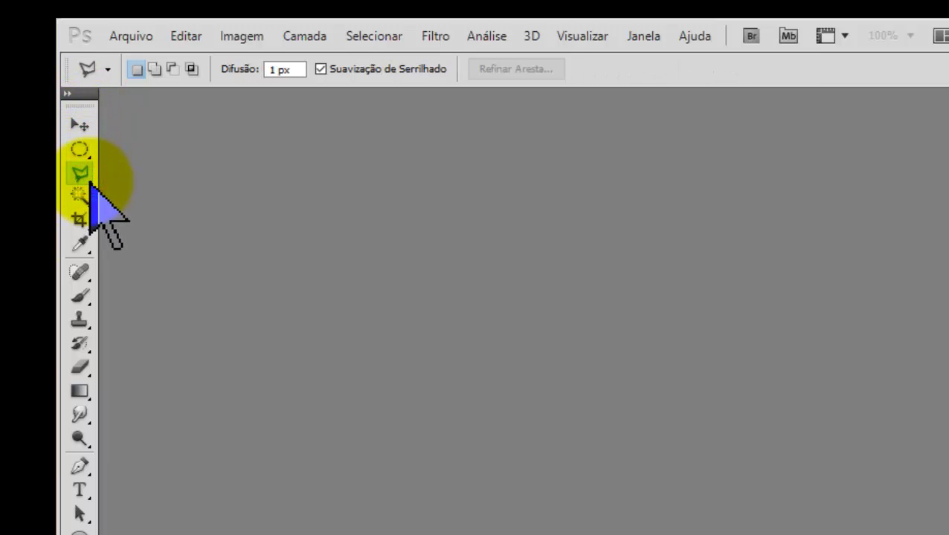
pyautogui.rightClick(90, 181)
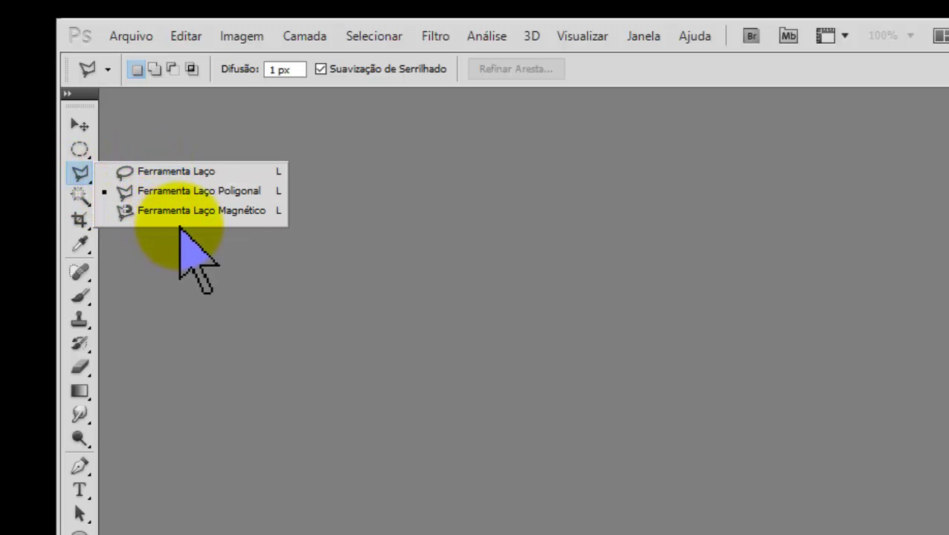
# Try the Crop, Spot Healing Brush and Eyedropper tools, ending on the Polygonal Lasso.
pyautogui.click(86, 223)
pyautogui.click(86, 275)
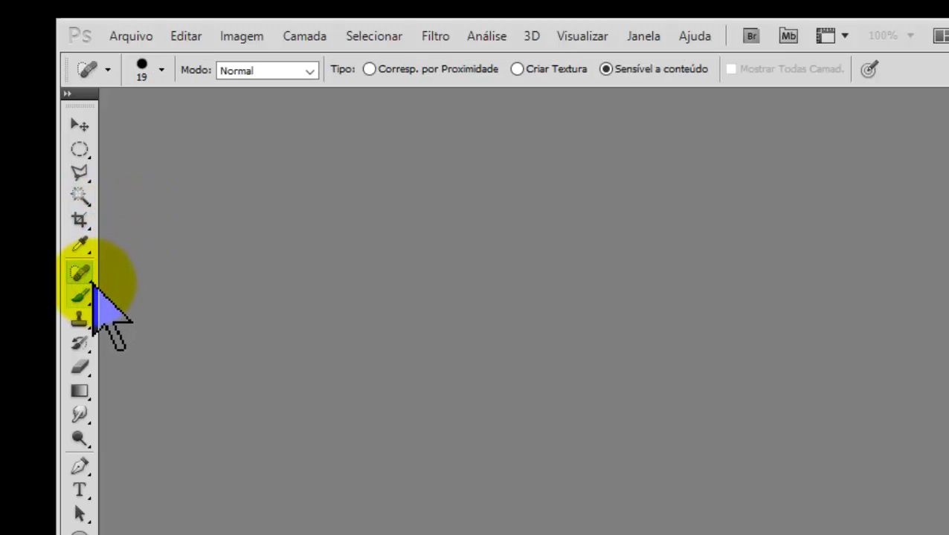
pyautogui.click(89, 279)
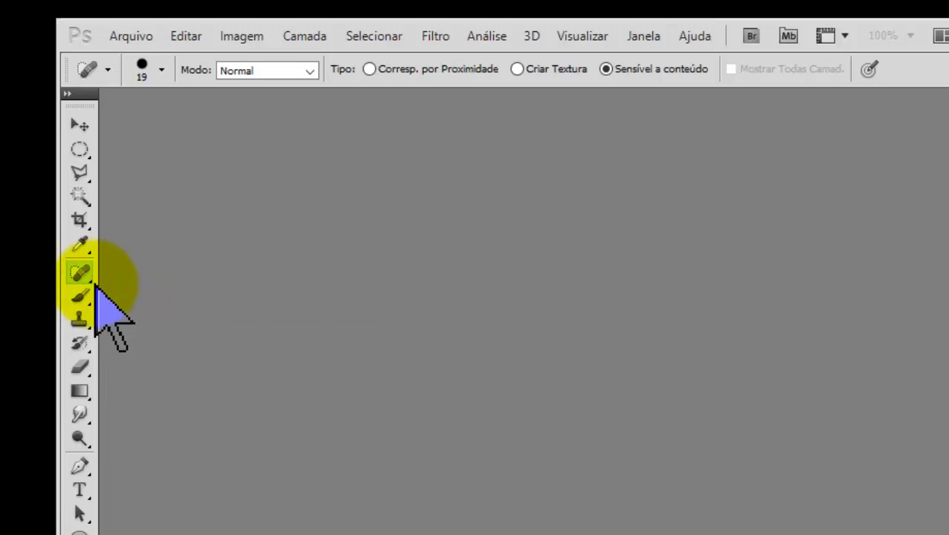
pyautogui.click(92, 277)
pyautogui.click(81, 249)
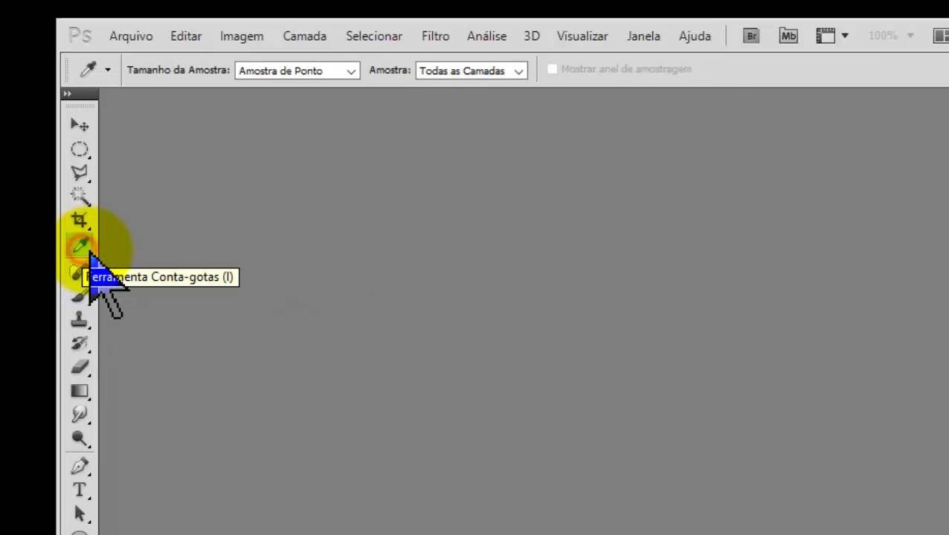
pyautogui.click(87, 248)
pyautogui.click(85, 175)
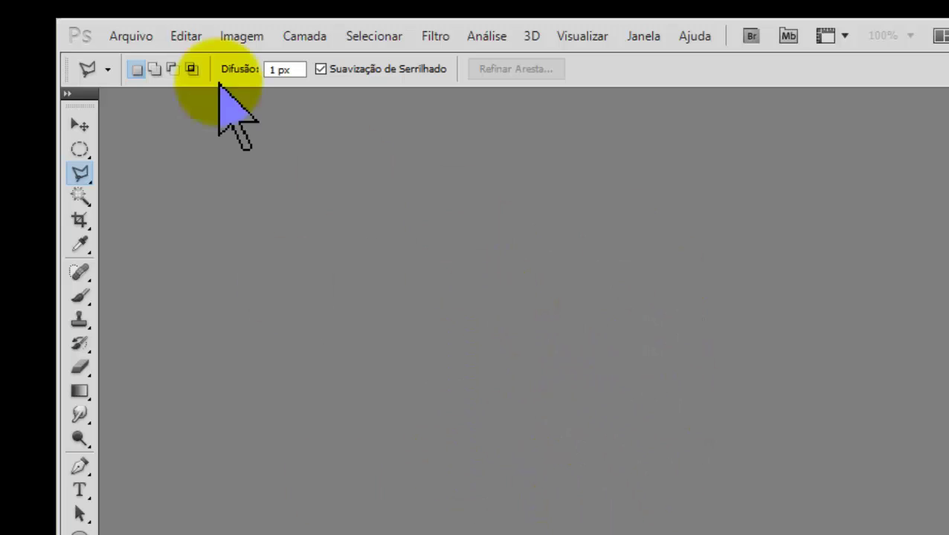
# Open 14326-NPNVM4.jpg from the Imagens folder through Arquivo > Abrir.
pyautogui.click(139, 57)
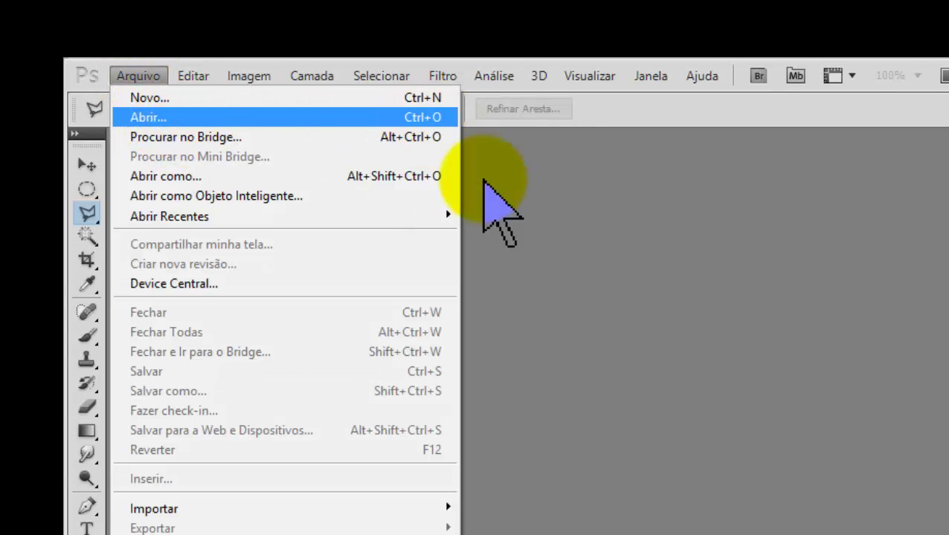
pyautogui.click(631, 456)
pyautogui.doubleClick(619, 435)
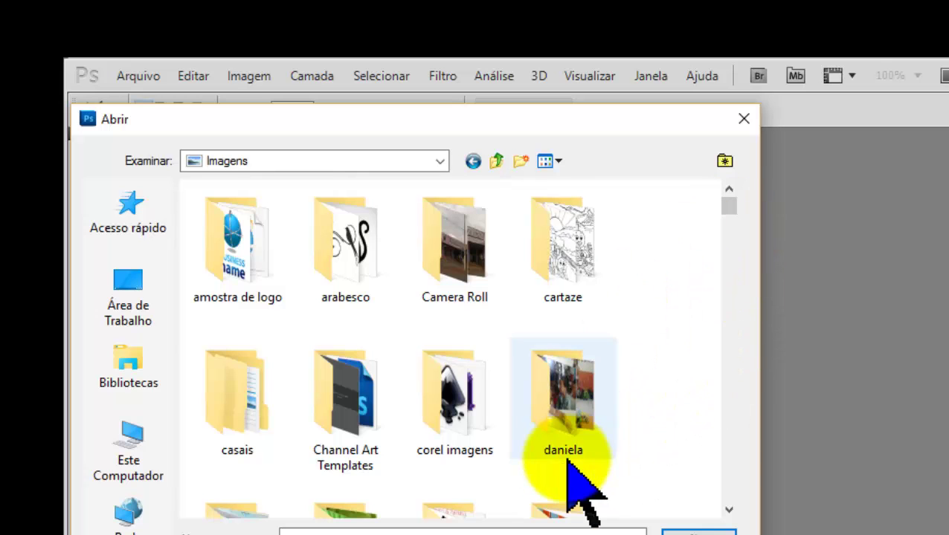
pyautogui.scroll(-3, 538, 393)
pyautogui.scroll(-3, 542, 403)
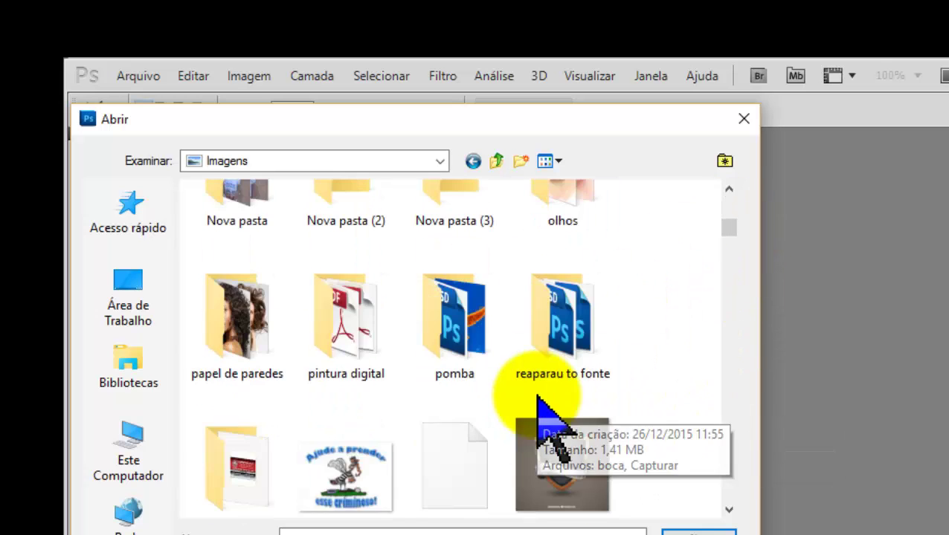
pyautogui.scroll(-3, 555, 413)
pyautogui.click(559, 232)
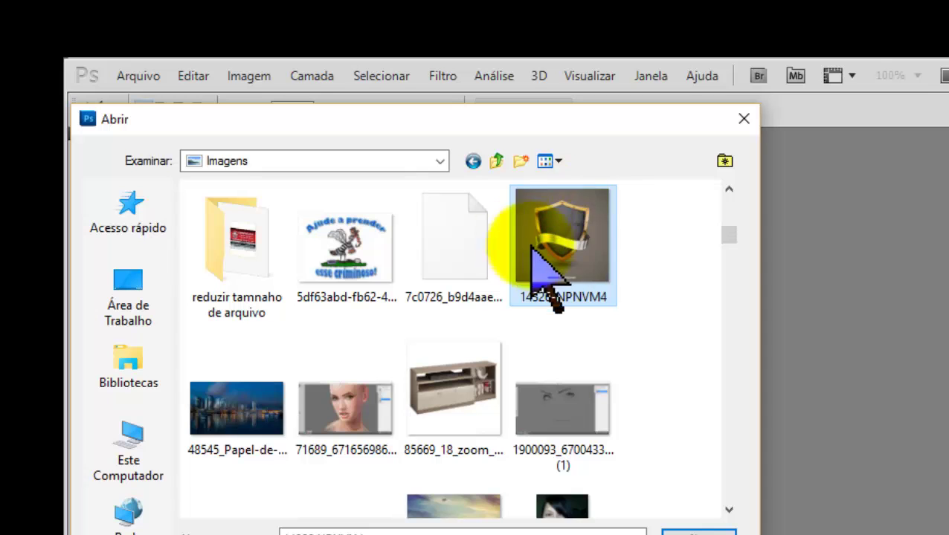
pyautogui.click(696, 532)
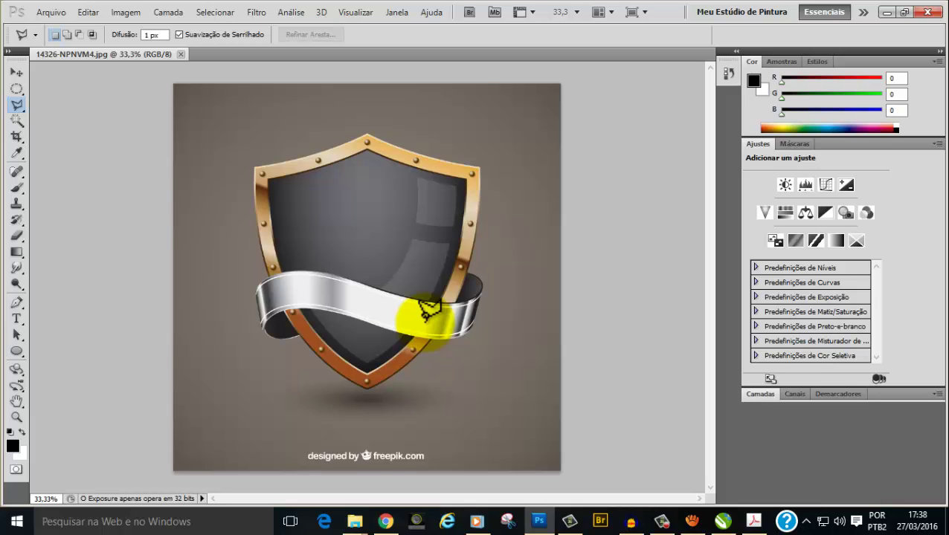
# Try dragging the shield image with the Move tool and dismiss the locked-layer warning.
pyautogui.click(14, 73)
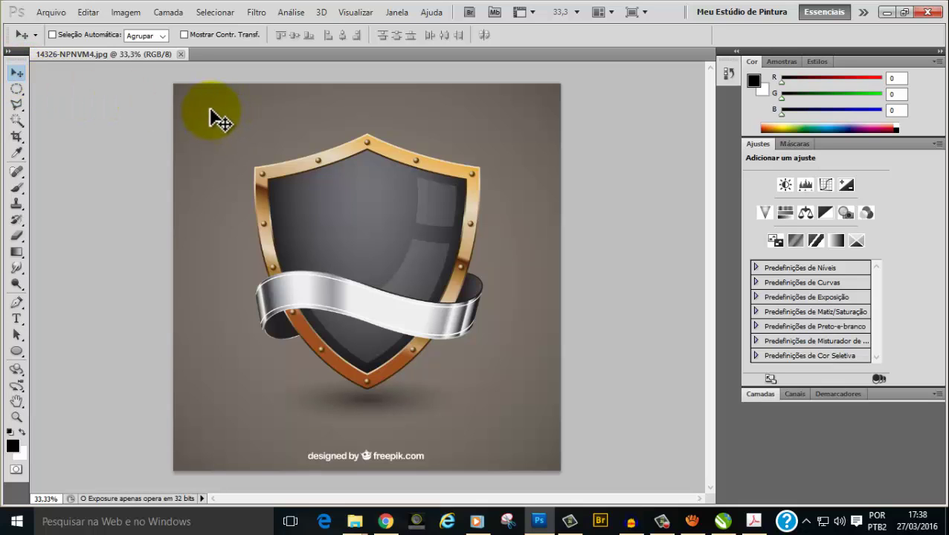
pyautogui.moveTo(214, 115); pyautogui.dragTo(276, 172)
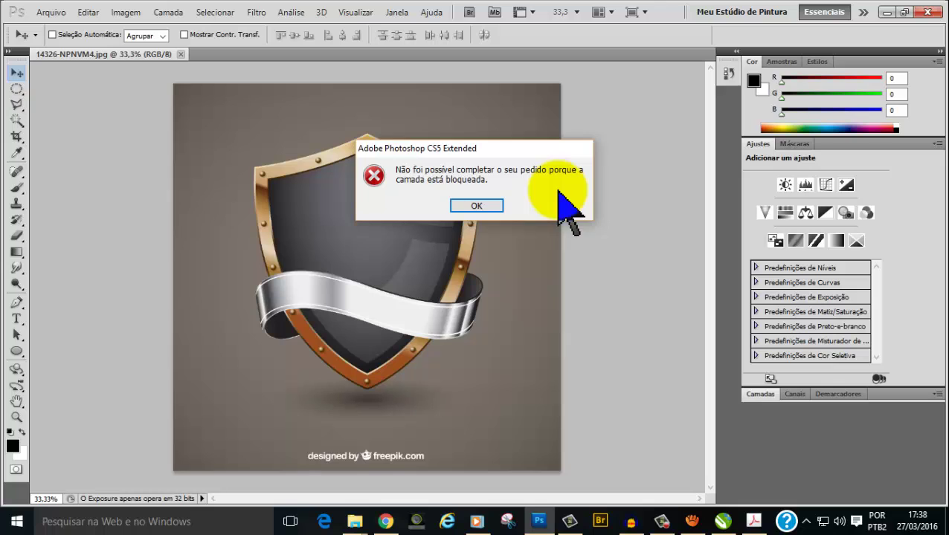
pyautogui.click(490, 207)
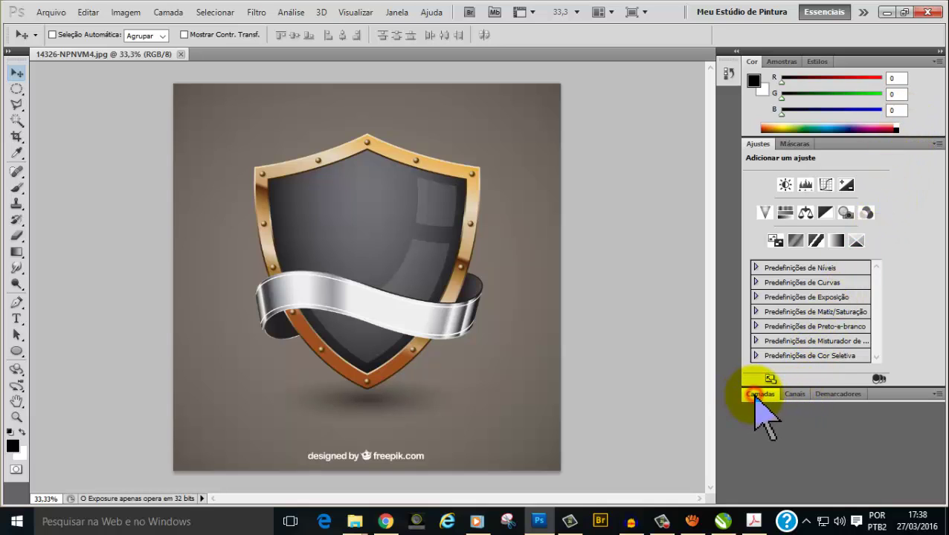
# Convert the Plano de Fundo background into the regular layer Camada 0.
pyautogui.click(755, 394)
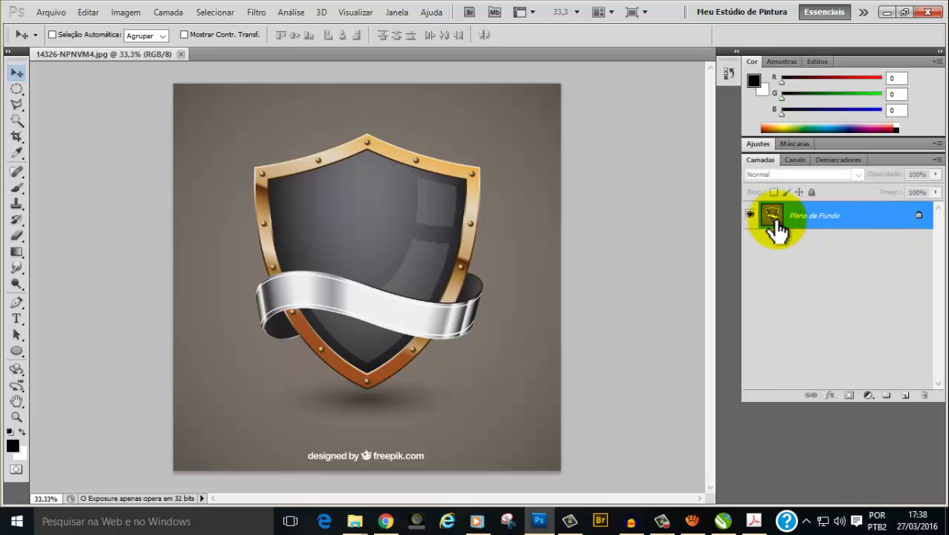
pyautogui.doubleClick(861, 215)
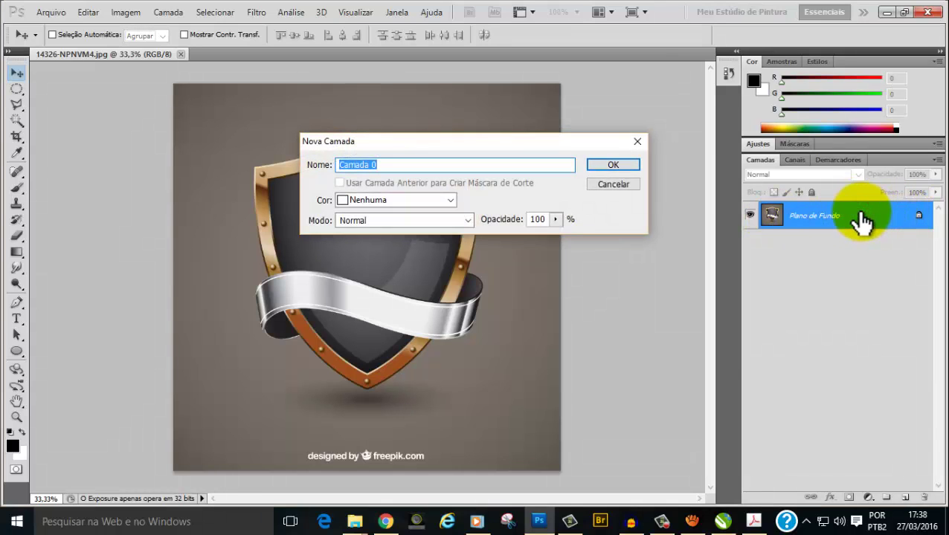
pyautogui.click(624, 165)
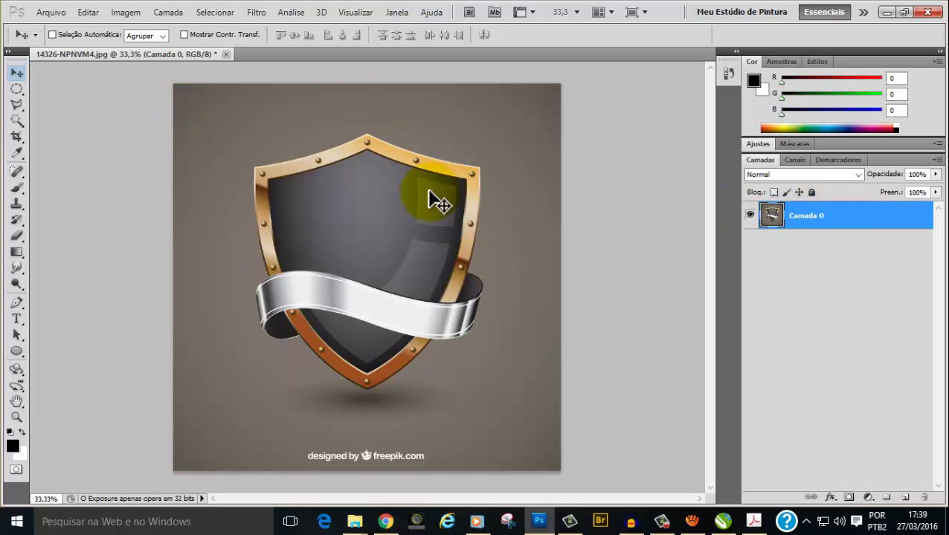
# Drag Camada 0 with the Move tool, then rectangle-select the shield's upper-right part.
pyautogui.click(15, 76)
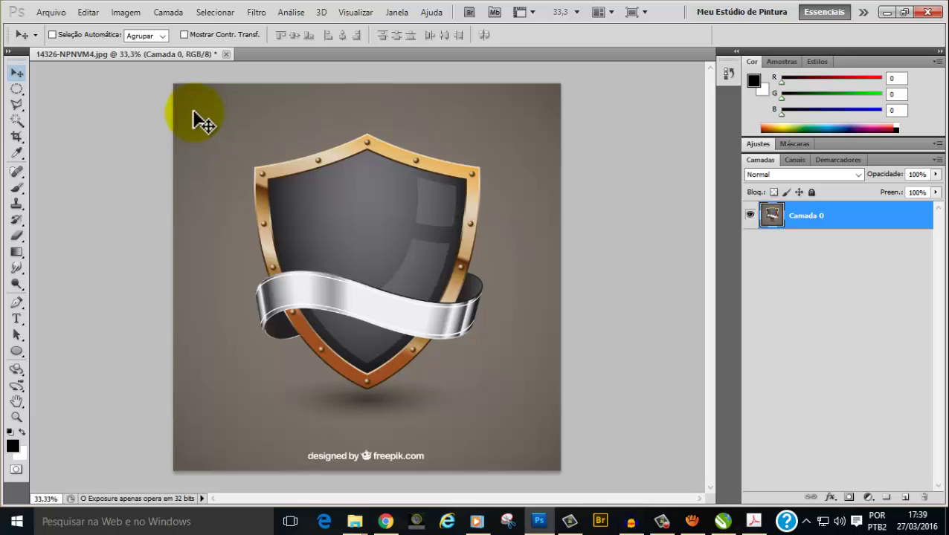
pyautogui.moveTo(192, 111)
pyautogui.mouseDown()
pyautogui.moveTo(363, 180)
pyautogui.moveTo(272, 203)
pyautogui.moveTo(188, 200)
pyautogui.moveTo(339, 160)
pyautogui.moveTo(223, 226)
pyautogui.moveTo(229, 180)
pyautogui.moveTo(287, 144)
pyautogui.moveTo(245, 182)
pyautogui.moveTo(197, 123)
pyautogui.moveTo(307, 180)
pyautogui.moveTo(429, 160)
pyautogui.moveTo(412, 180)
pyautogui.moveTo(350, 148)
pyautogui.moveTo(368, 148)
pyautogui.moveTo(281, 140)
pyautogui.mouseUp()
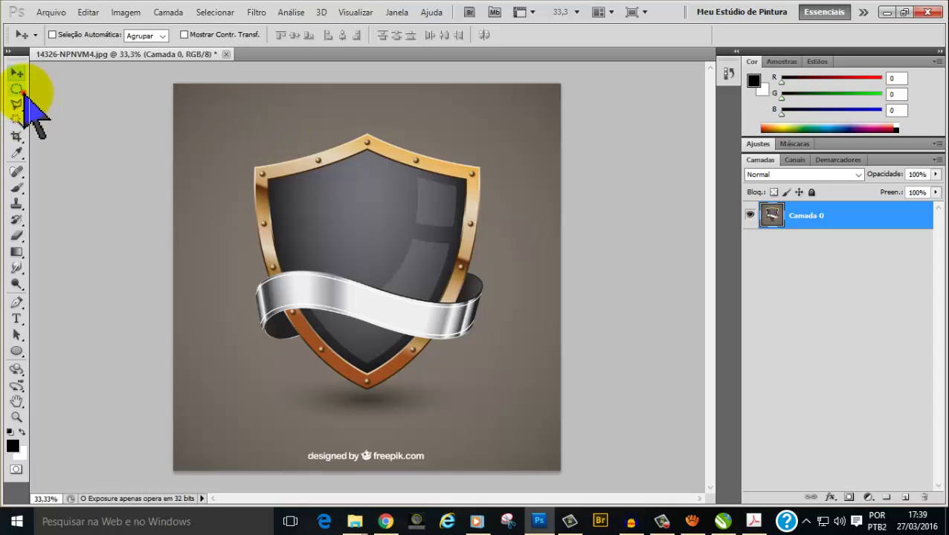
pyautogui.click(17, 89)
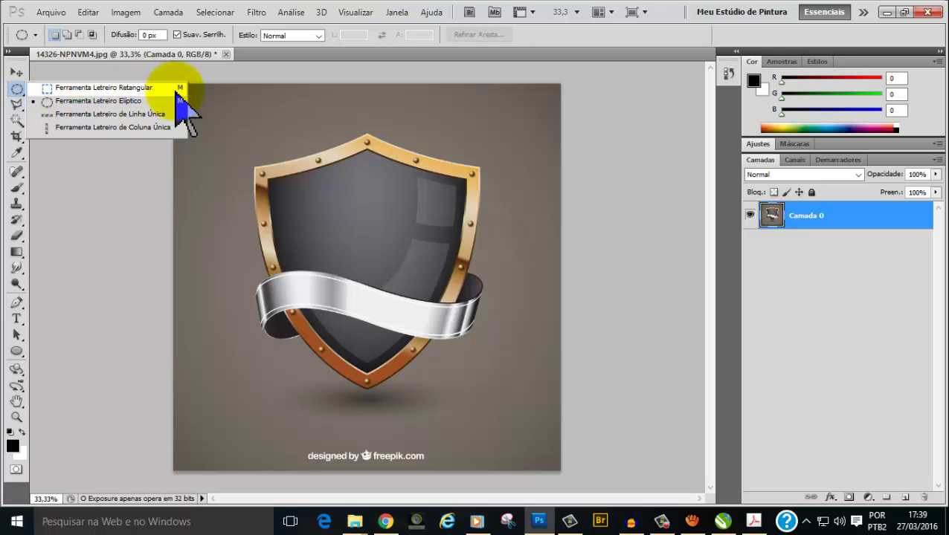
pyautogui.click(46, 87)
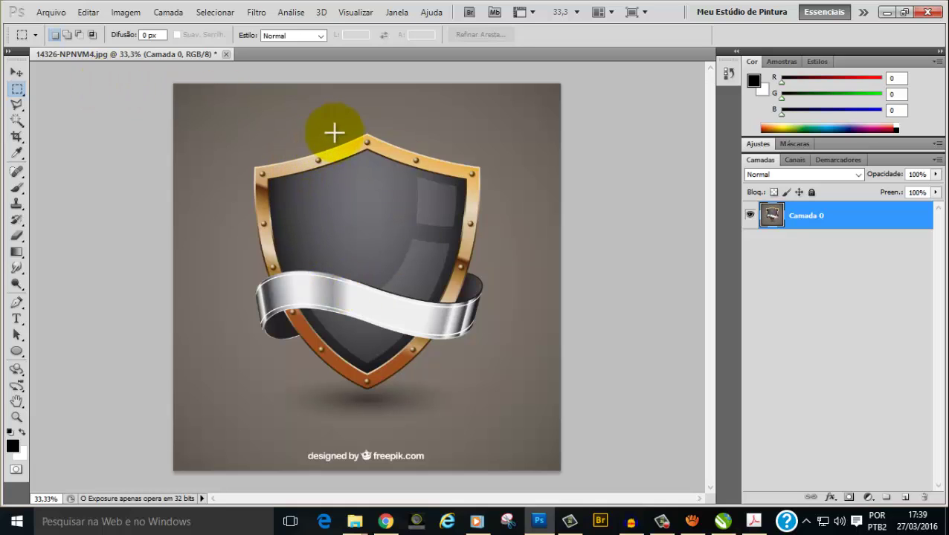
pyautogui.moveTo(353, 122)
pyautogui.mouseDown()
pyautogui.moveTo(467, 302)
pyautogui.moveTo(506, 295)
pyautogui.mouseUp()
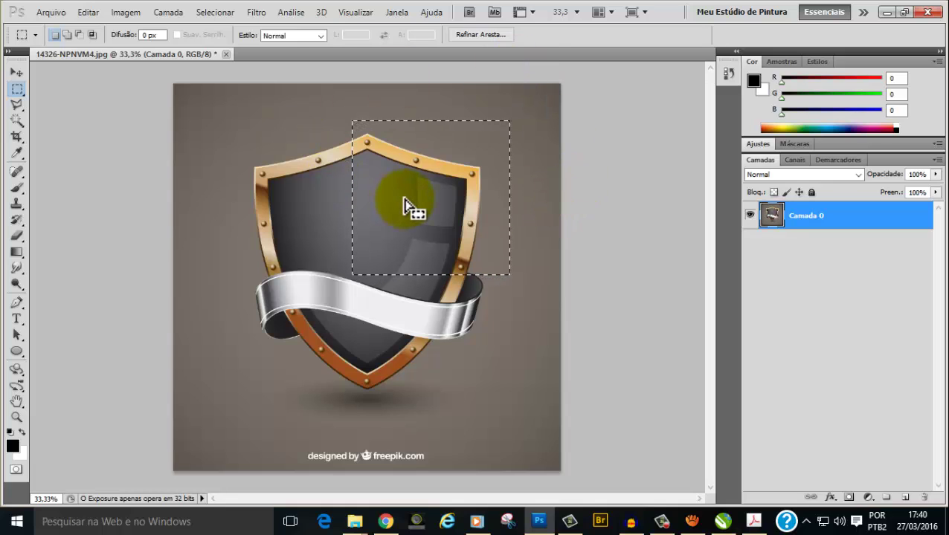
# Drag the selected shield piece with the Move tool down to the lower-right corner.
pyautogui.click(15, 72)
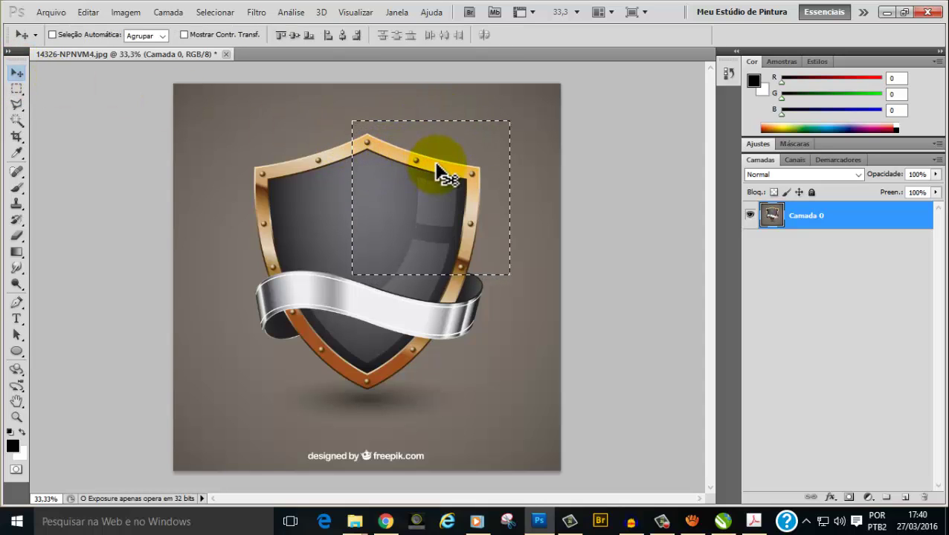
pyautogui.moveTo(461, 147)
pyautogui.mouseDown()
pyautogui.moveTo(350, 204)
pyautogui.moveTo(374, 235)
pyautogui.moveTo(390, 237)
pyautogui.mouseUp()
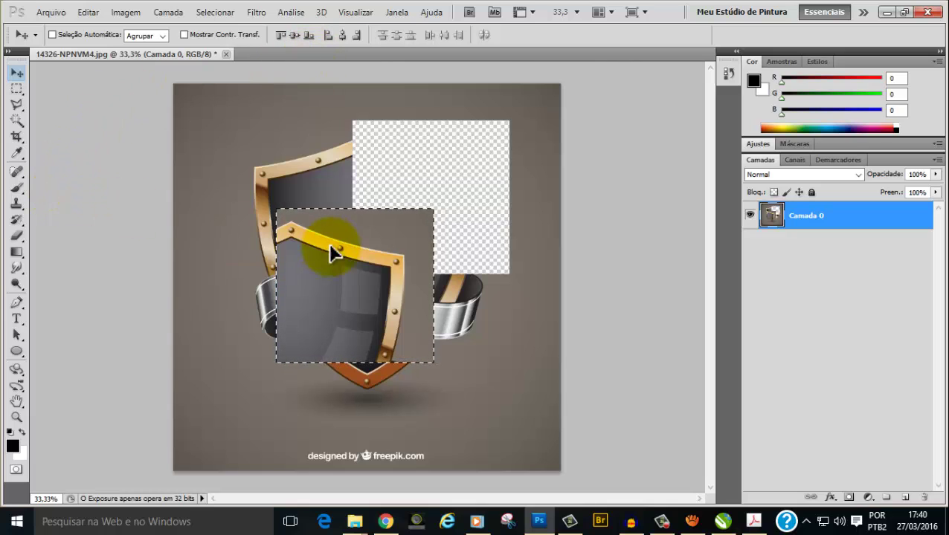
pyautogui.moveTo(330, 248)
pyautogui.mouseDown()
pyautogui.moveTo(292, 211)
pyautogui.moveTo(331, 189)
pyautogui.mouseUp()
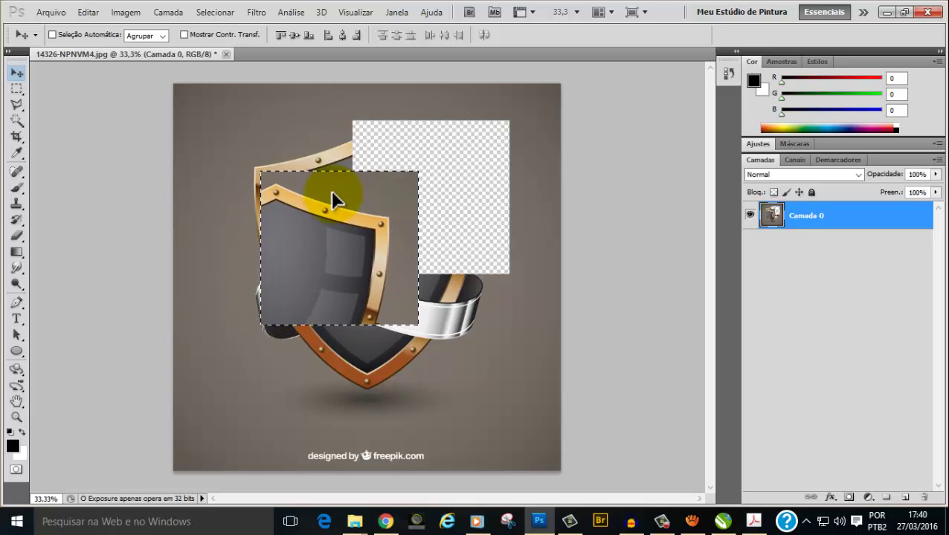
pyautogui.moveTo(331, 190)
pyautogui.mouseDown()
pyautogui.moveTo(353, 171)
pyautogui.moveTo(345, 144)
pyautogui.moveTo(265, 149)
pyautogui.moveTo(391, 227)
pyautogui.moveTo(479, 260)
pyautogui.moveTo(467, 283)
pyautogui.moveTo(470, 335)
pyautogui.moveTo(473, 302)
pyautogui.mouseUp()
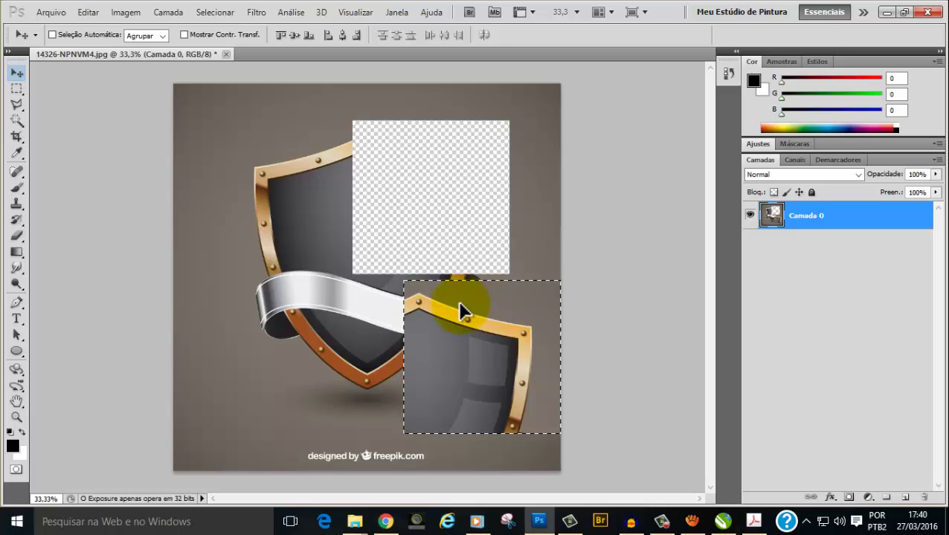
# Deselect via Selecionar > Cancelar Seleção, then drag the layer away and back into place.
pyautogui.click(216, 13)
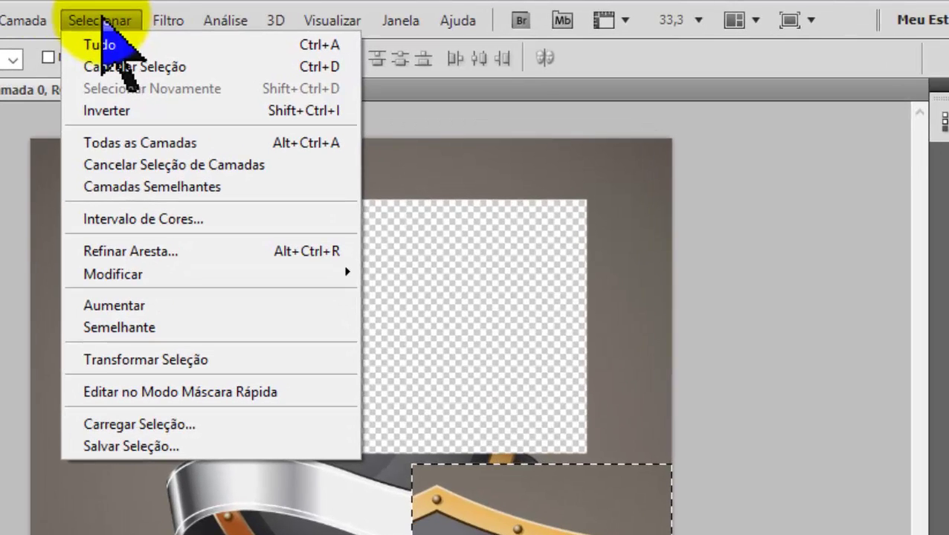
pyautogui.click(255, 66)
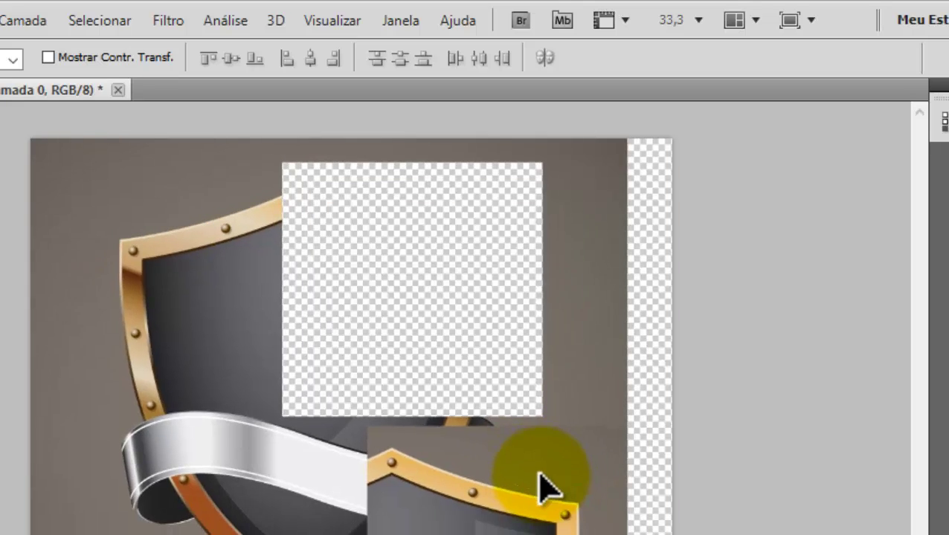
pyautogui.moveTo(587, 513)
pyautogui.mouseDown()
pyautogui.moveTo(587, 494)
pyautogui.moveTo(282, 237)
pyautogui.mouseUp()
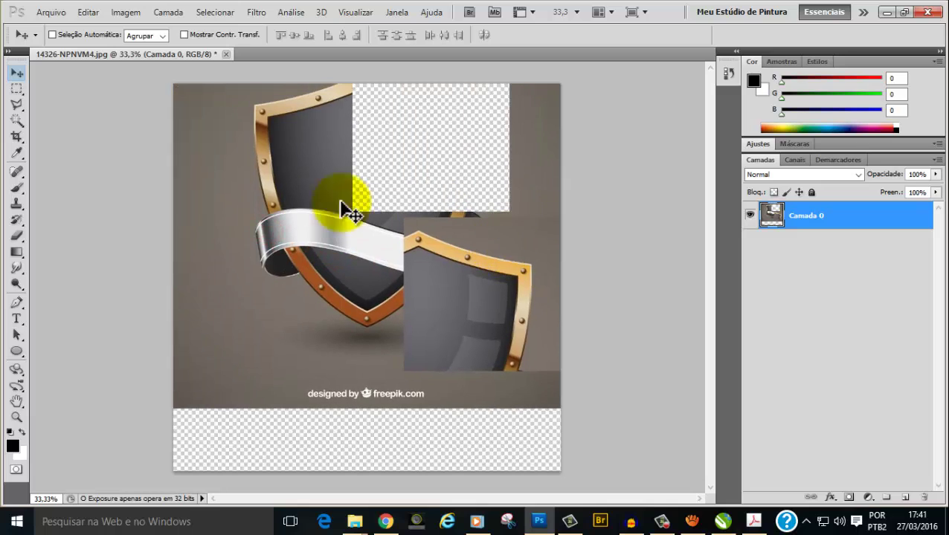
pyautogui.moveTo(281, 238)
pyautogui.mouseDown()
pyautogui.moveTo(314, 282)
pyautogui.moveTo(201, 261)
pyautogui.moveTo(163, 227)
pyautogui.moveTo(225, 197)
pyautogui.moveTo(212, 232)
pyautogui.moveTo(243, 208)
pyautogui.mouseUp()
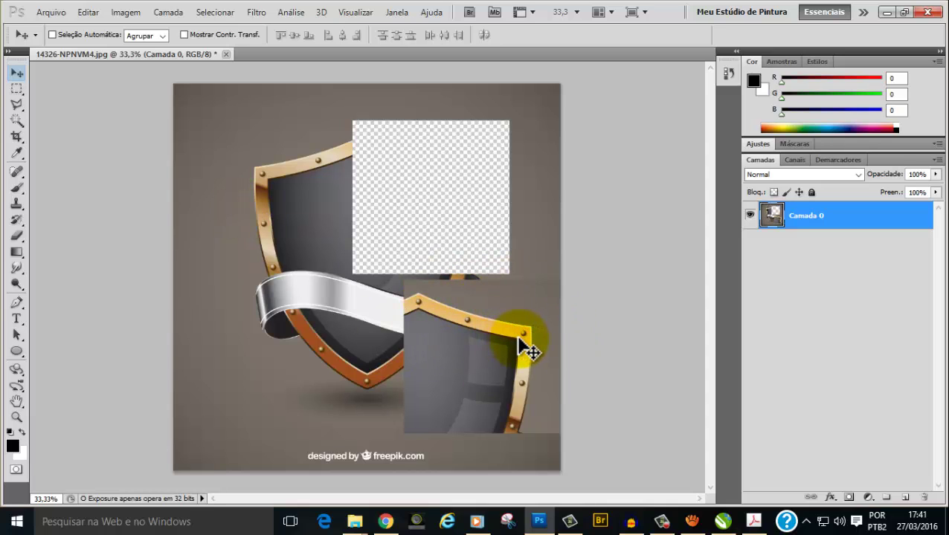
# Turn on rulers with Visualizar > Réguas.
pyautogui.click(356, 12)
pyautogui.click(355, 12)
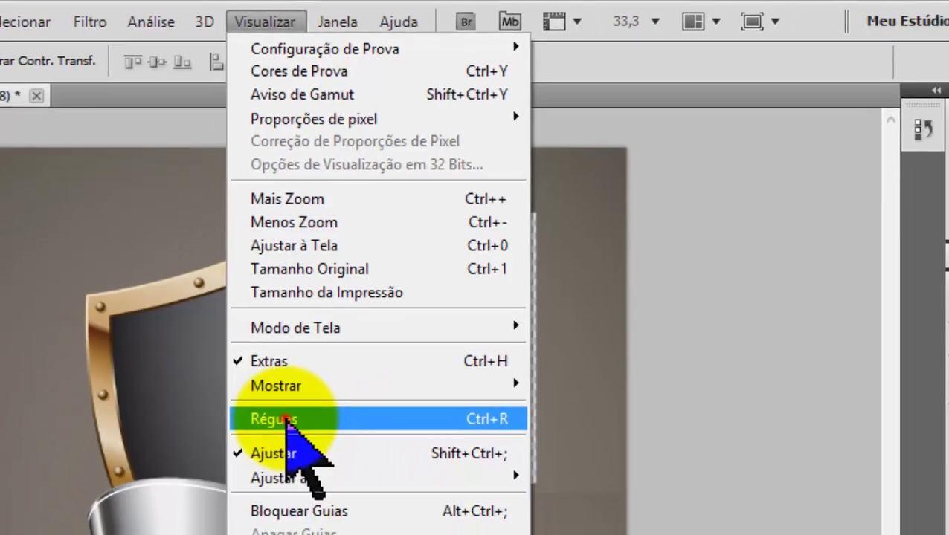
pyautogui.click(283, 485)
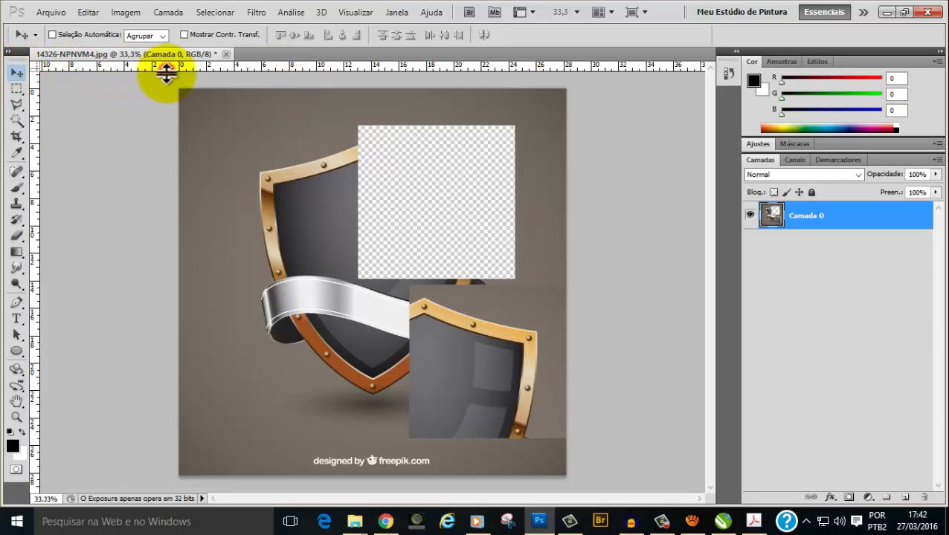
# Add a horizontal guide near the shield's top and a vertical guide along its left edge.
pyautogui.moveTo(166, 70); pyautogui.dragTo(169, 142)
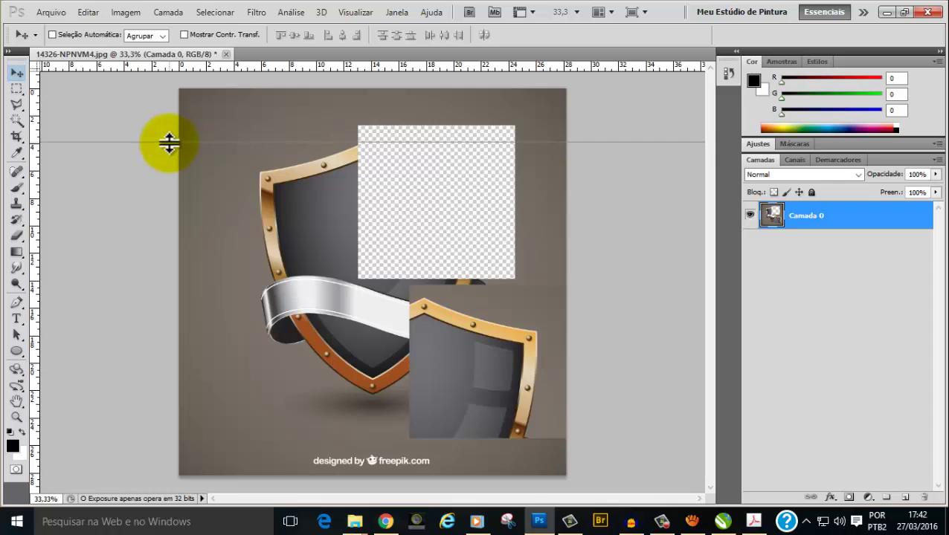
pyautogui.moveTo(169, 143); pyautogui.dragTo(170, 144)
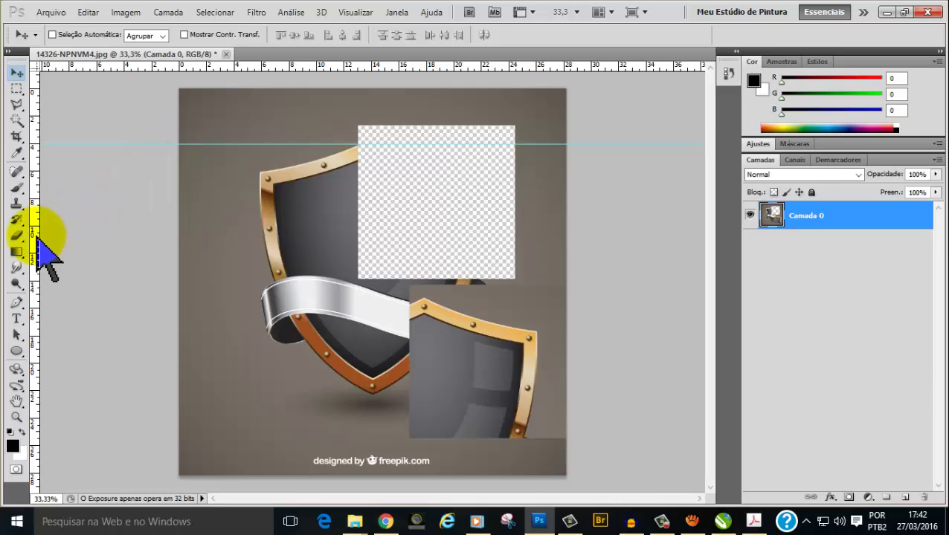
pyautogui.moveTo(41, 239); pyautogui.dragTo(244, 224)
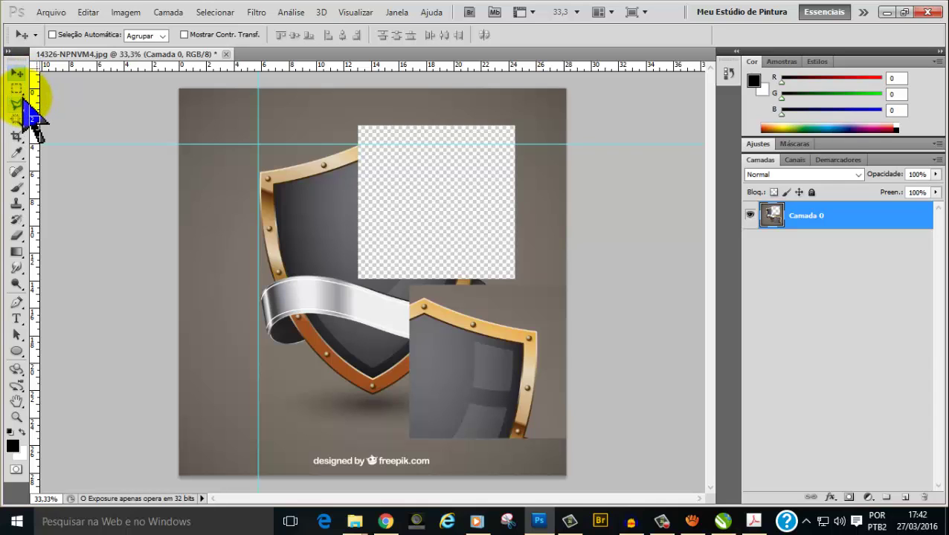
pyautogui.click(25, 94)
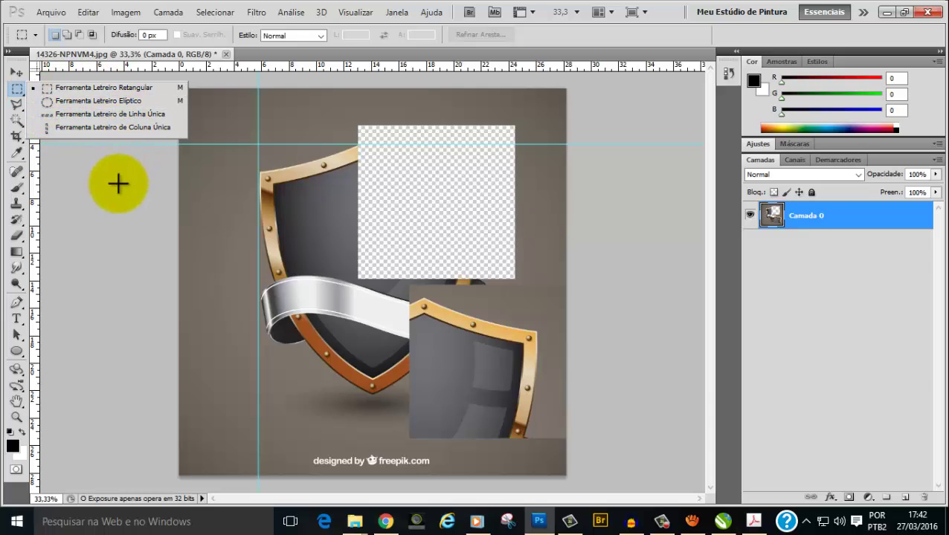
# Switch back to the Move tool and open the Salvar como dialog from the Arquivo menu.
pyautogui.click(17, 72)
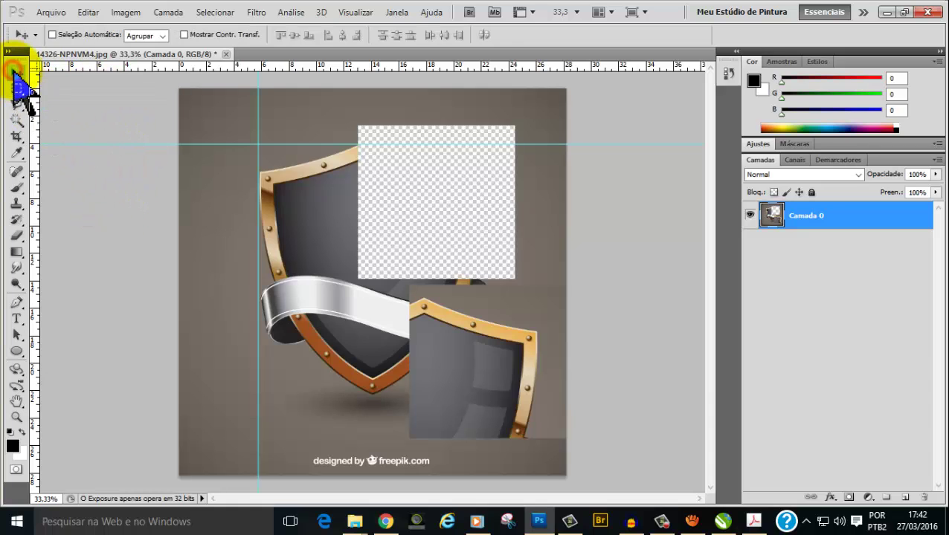
pyautogui.click(50, 12)
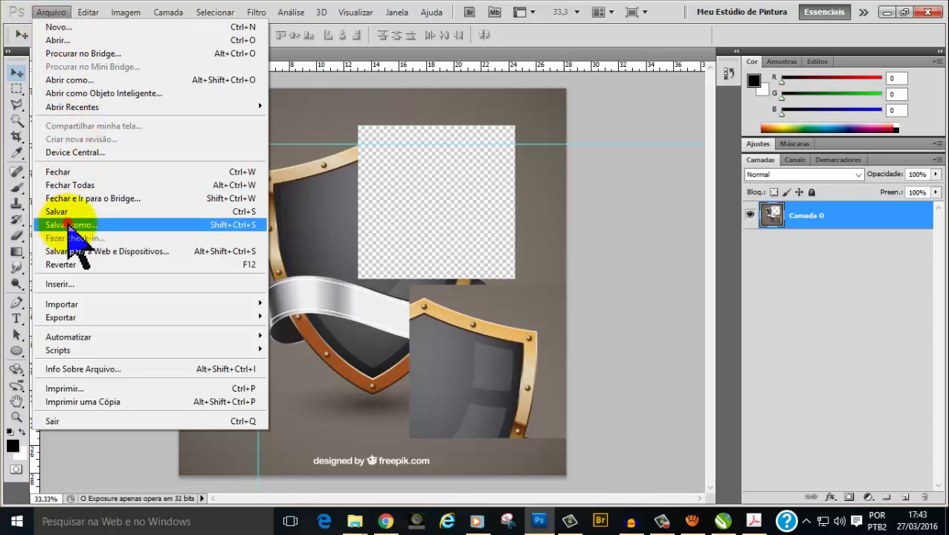
pyautogui.click(67, 226)
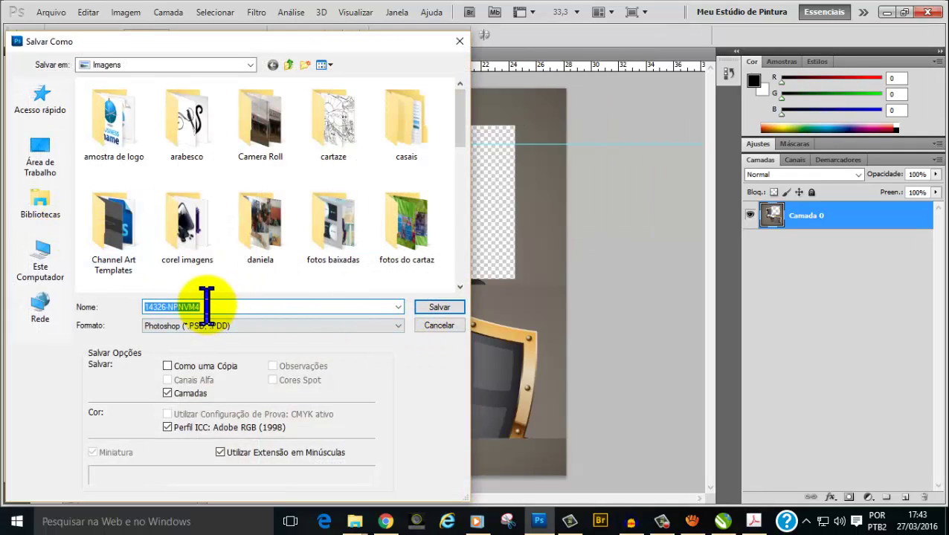
# Name the file 'aula 05' and save it as PSD in a new 'curso de Photoshop' folder.
pyautogui.write('aula')
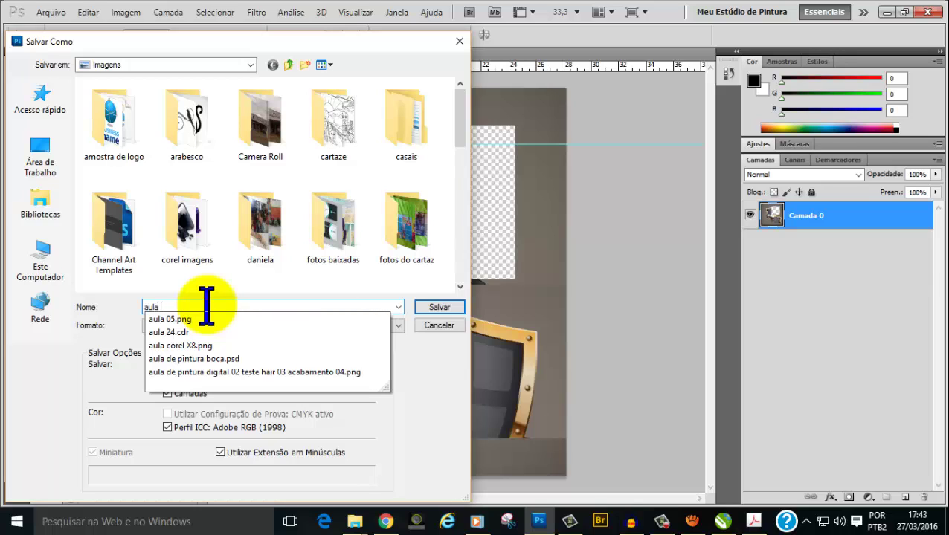
pyautogui.write(' 05')
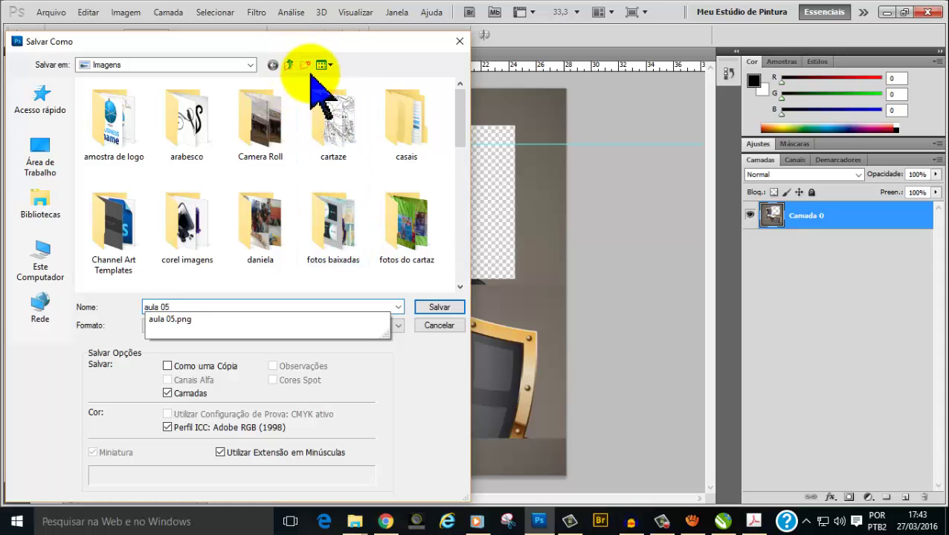
pyautogui.press('Escape')
pyautogui.click(305, 64)
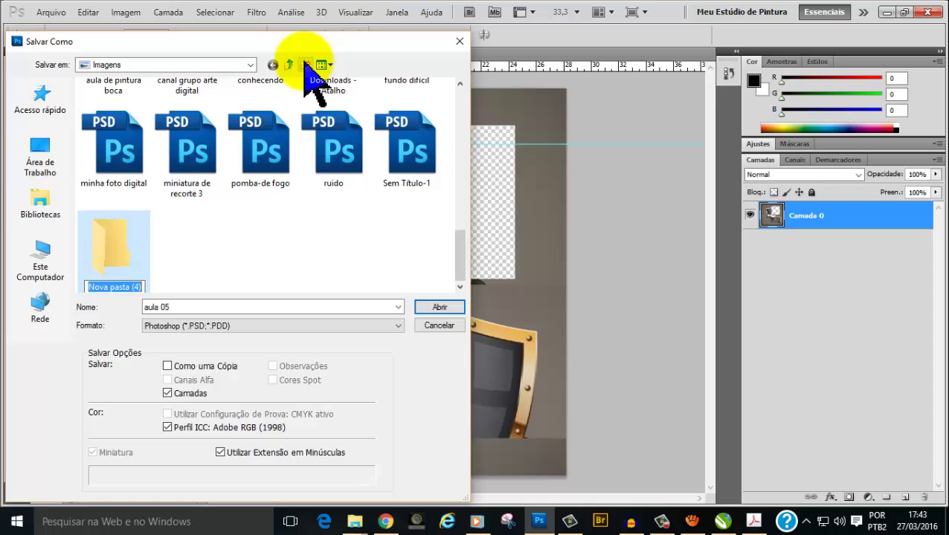
pyautogui.write('Photoshop')
pyautogui.press('Return')
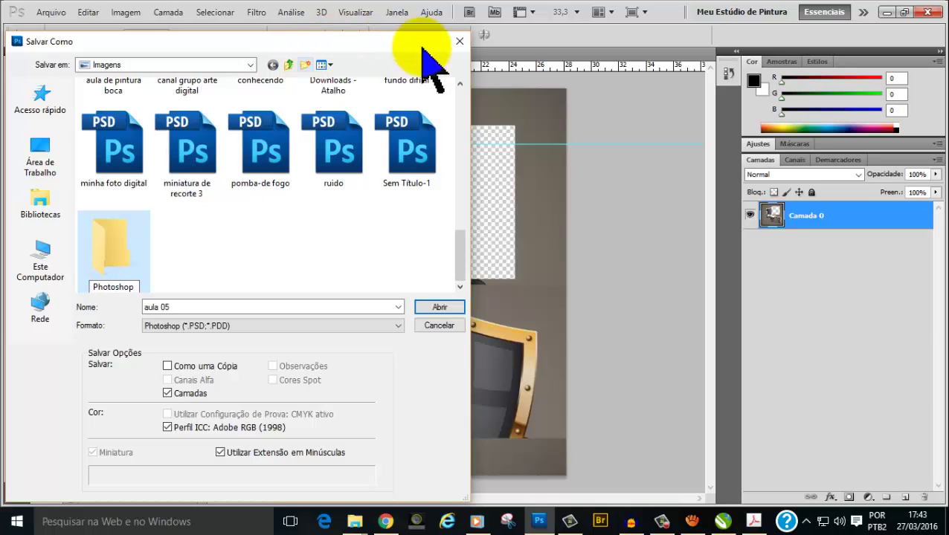
pyautogui.click(439, 308)
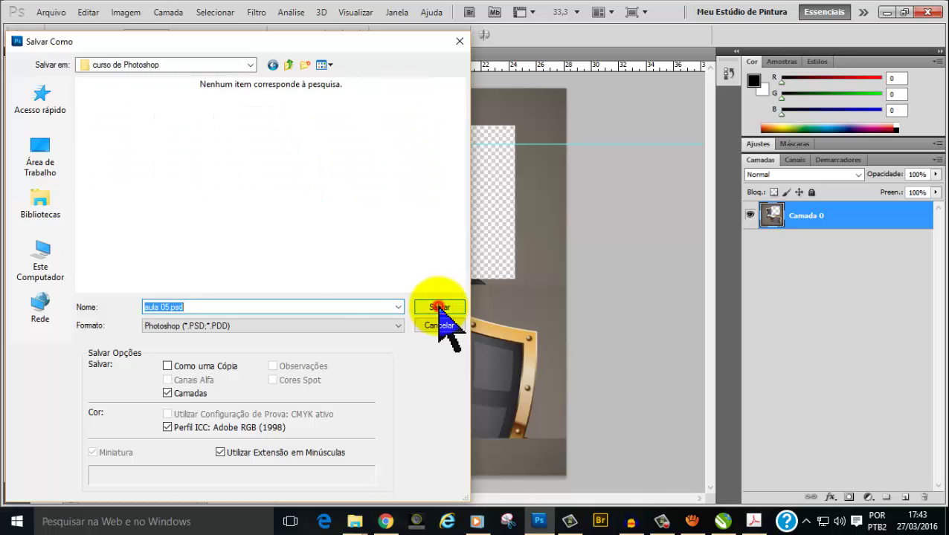
pyautogui.click(439, 307)
pyautogui.click(669, 163)
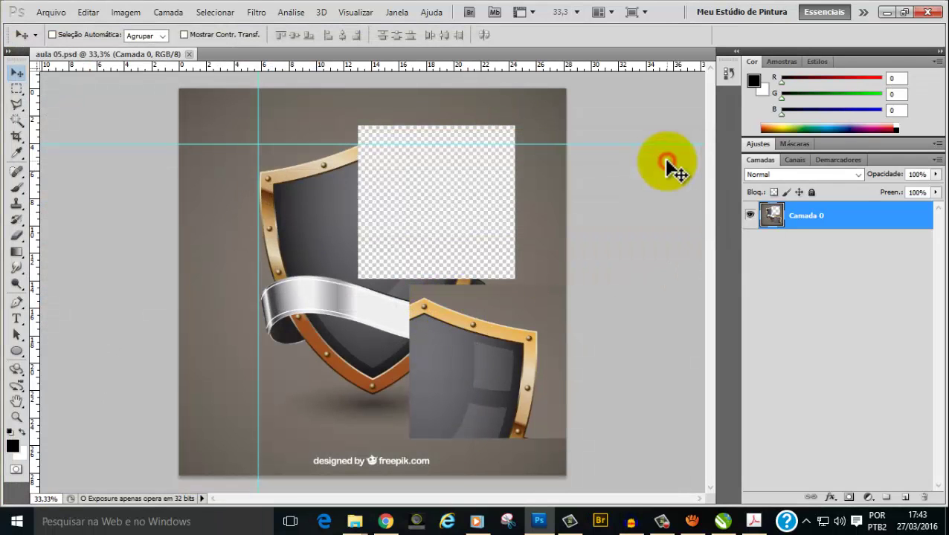